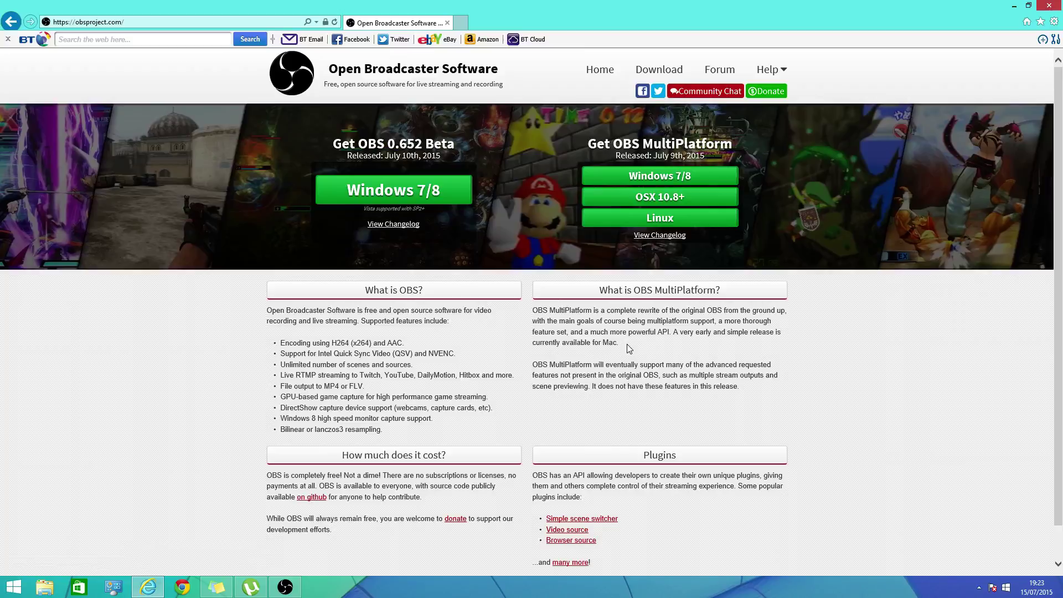
Bring the running OBS recording window in front of the obsproject.com page
{"action": "left_click_drag", "start_coordinate": [725, 275], "coordinate": [922, 430]}
{"action": "left_click", "coordinate": [922, 431]}
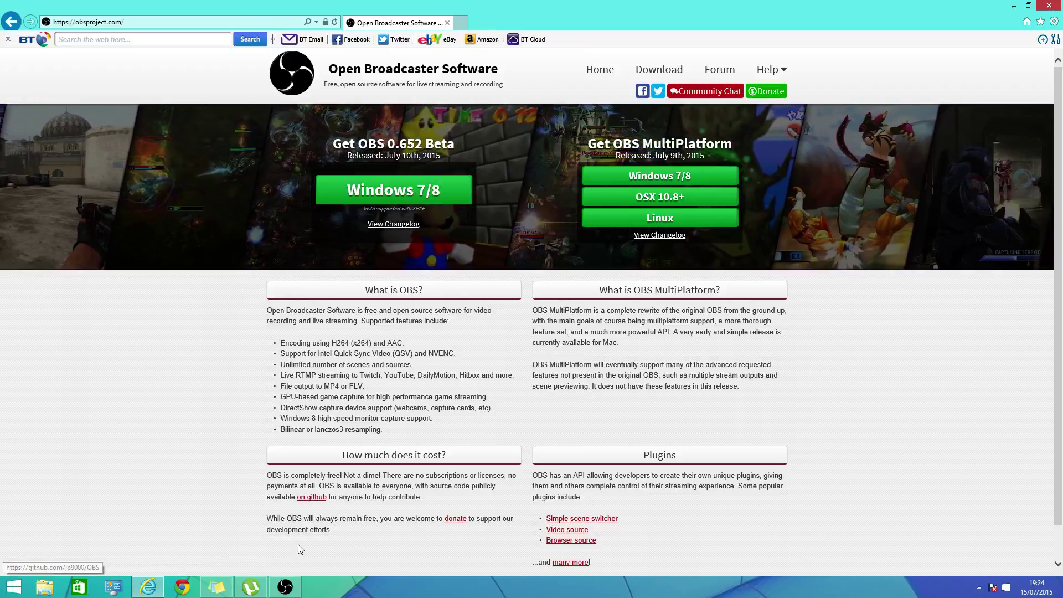
{"action": "key", "text": "alt+Tab"}
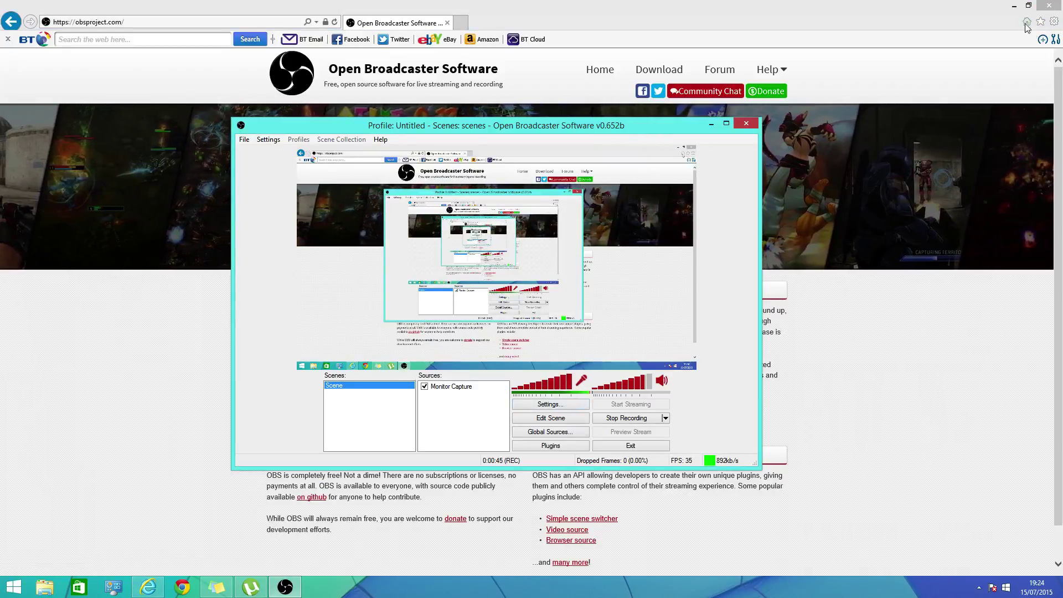
{"action": "left_click", "coordinate": [1014, 6]}
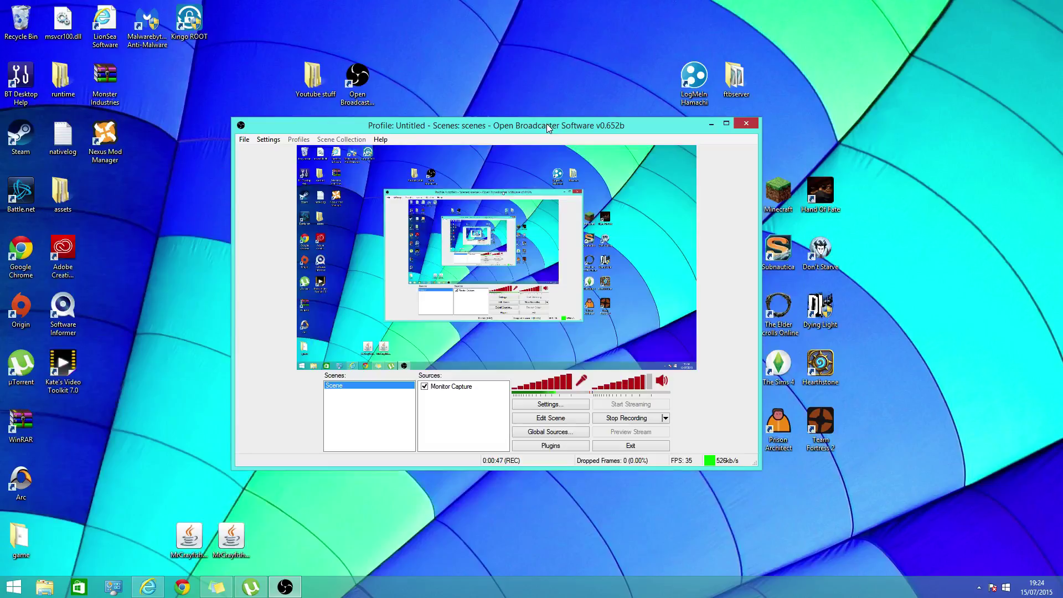
{"action": "left_click", "coordinate": [147, 587]}
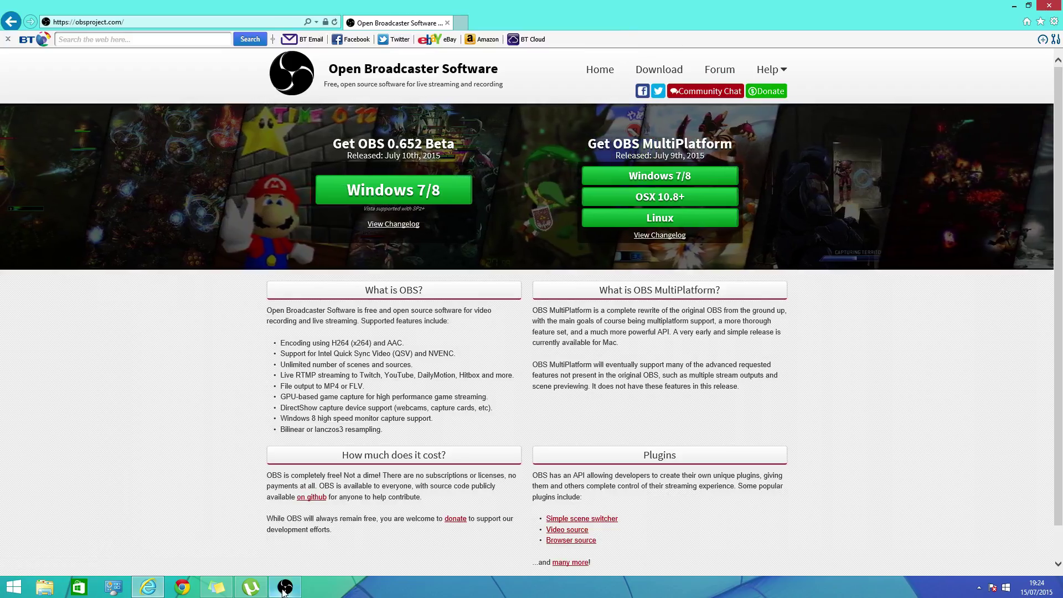
{"action": "key", "text": "alt+Tab"}
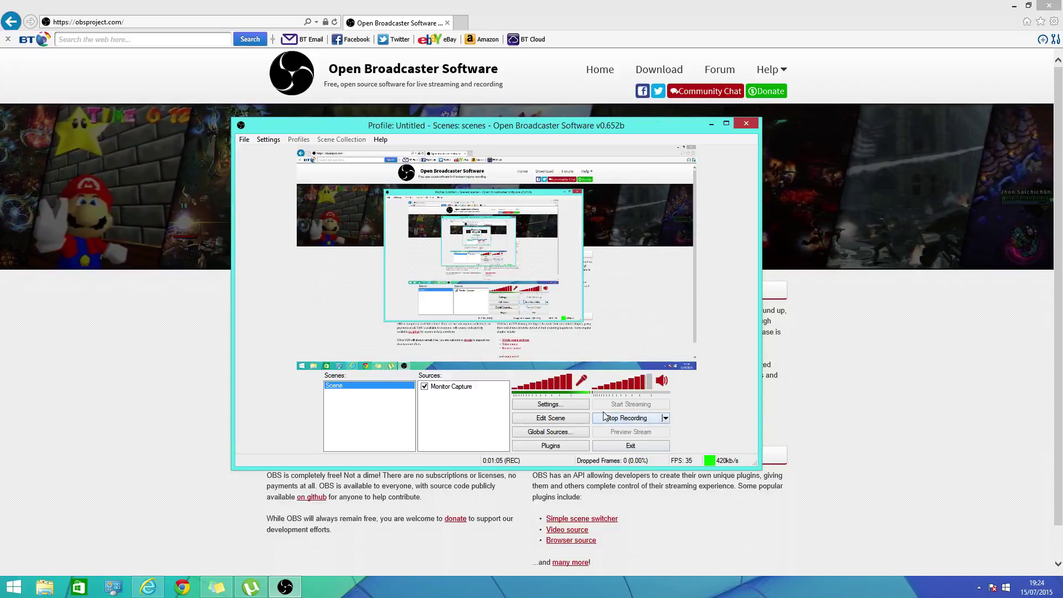
Open OBS settings and view the Encoding and Video pages: 1920x1080 base resolution, 35 FPS
{"action": "left_click", "coordinate": [557, 406]}
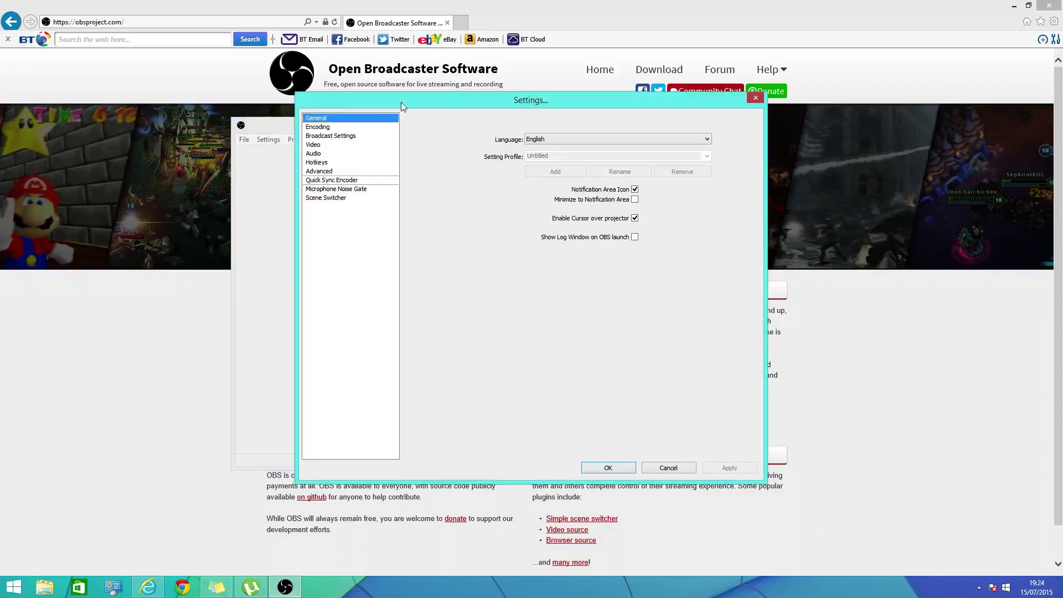
{"action": "left_click", "coordinate": [327, 127]}
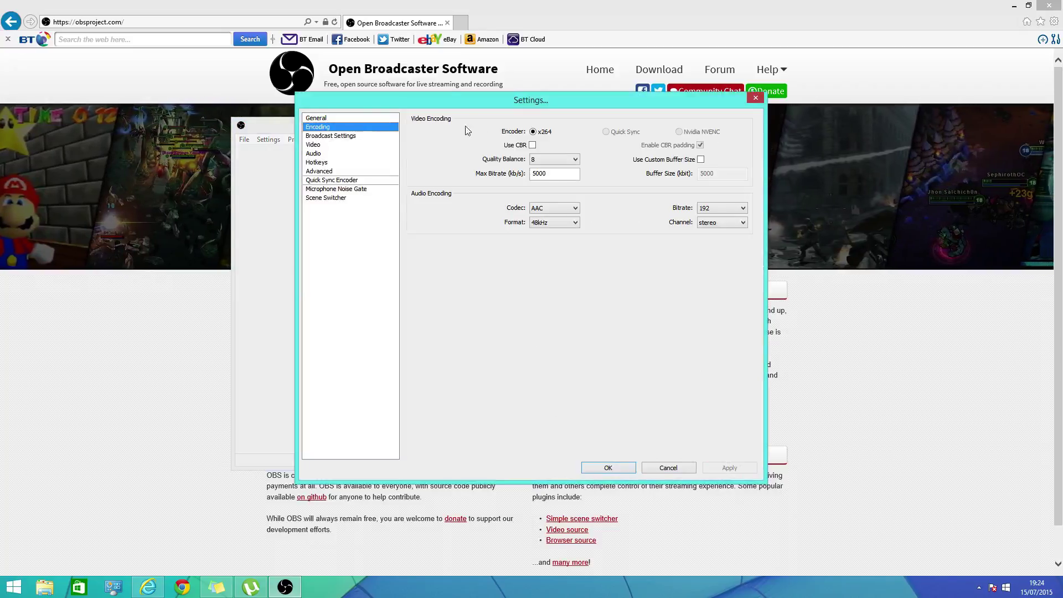
{"action": "left_click", "coordinate": [343, 145]}
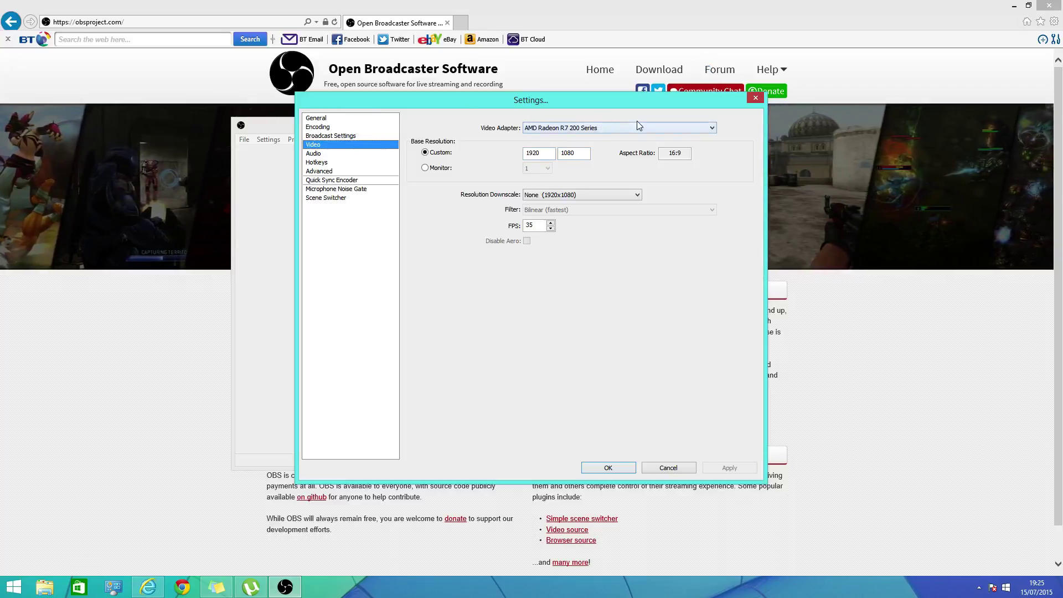
Keep the AMD Radeon R7 200 Series video adapter and confirm the settings
{"action": "left_click", "coordinate": [617, 129]}
{"action": "left_click", "coordinate": [600, 138]}
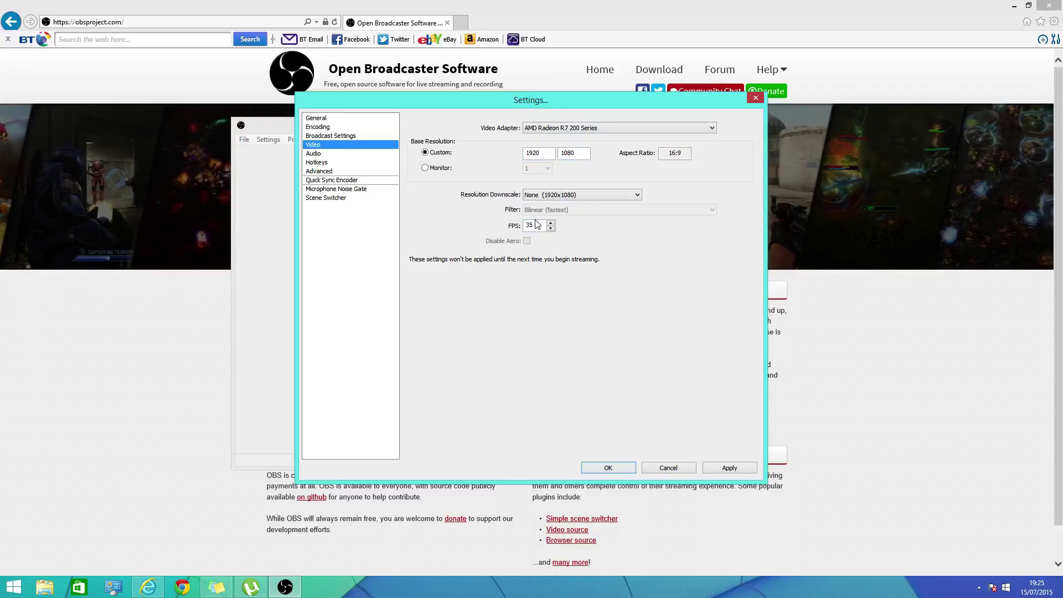
{"action": "left_click", "coordinate": [607, 467]}
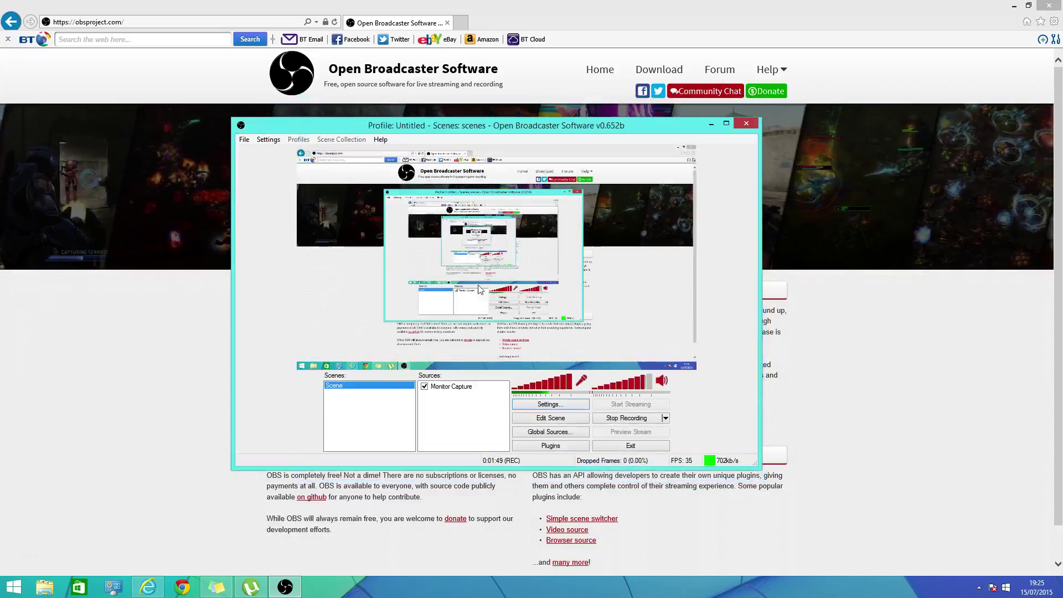
Review the Audio, Video, Hotkeys, Advanced, Quick Sync Encoder and General settings, then close them
{"action": "left_click", "coordinate": [550, 404]}
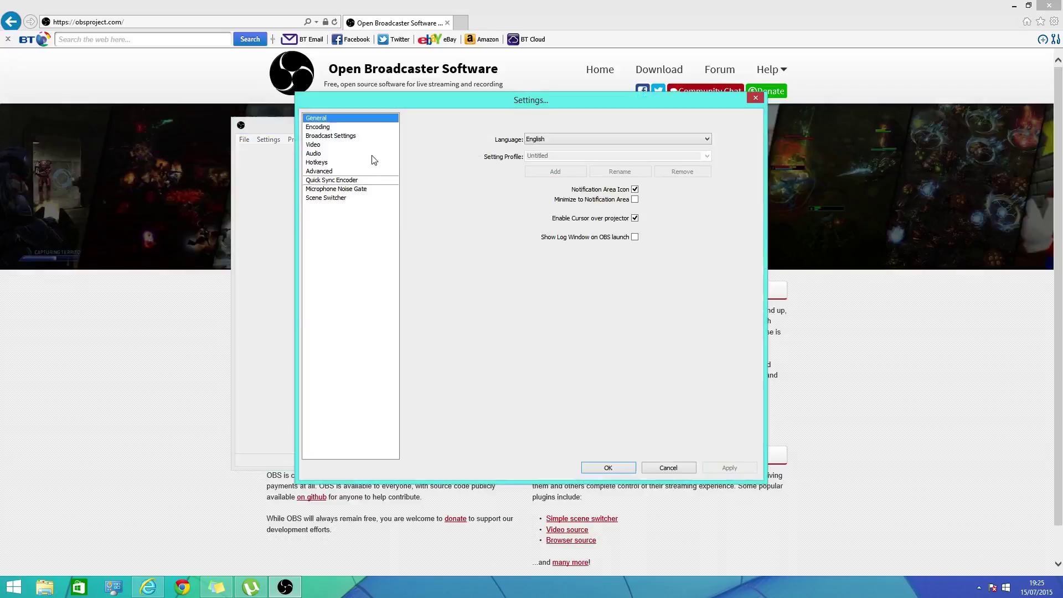
{"action": "left_click", "coordinate": [371, 153]}
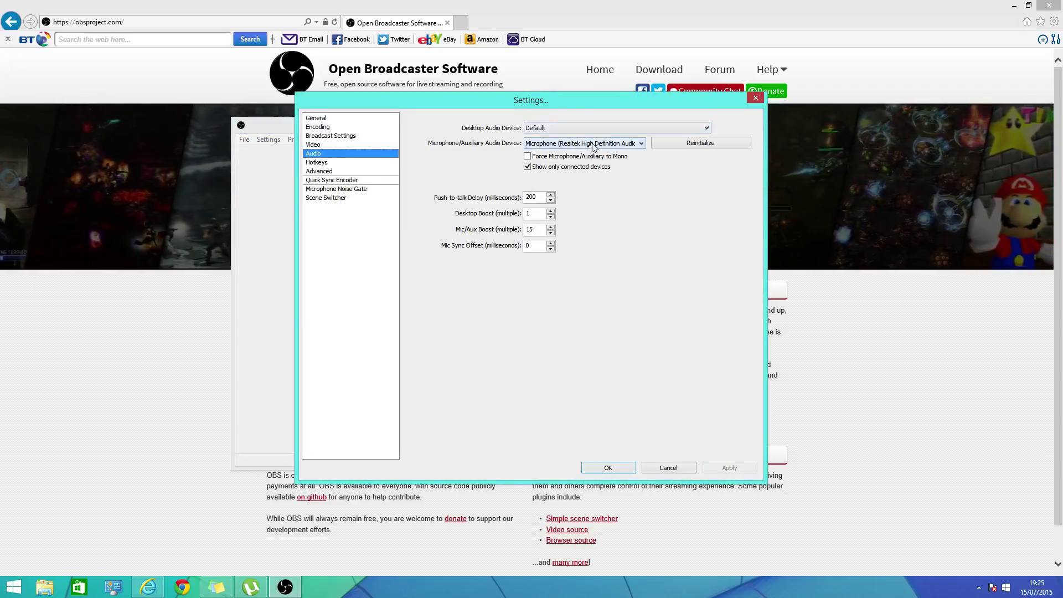
{"action": "left_click", "coordinate": [313, 145]}
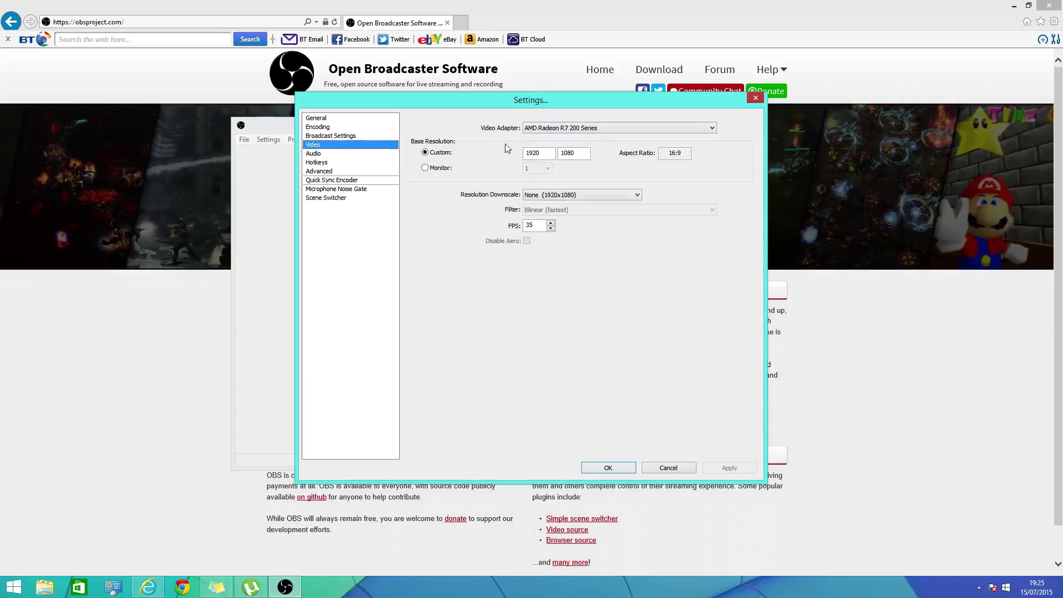
{"action": "left_click", "coordinate": [353, 155]}
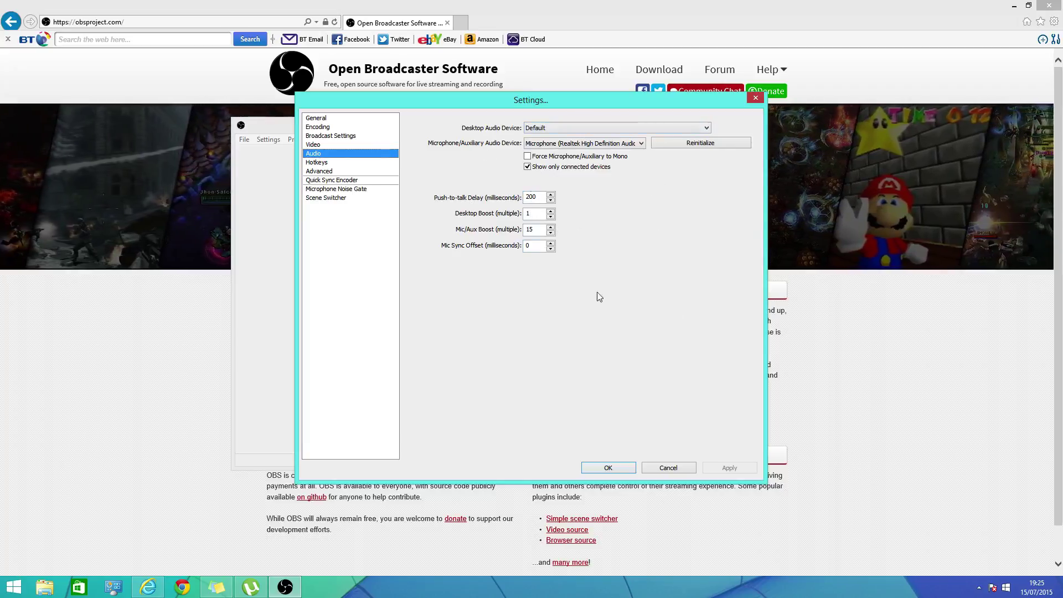
{"action": "left_click", "coordinate": [338, 162]}
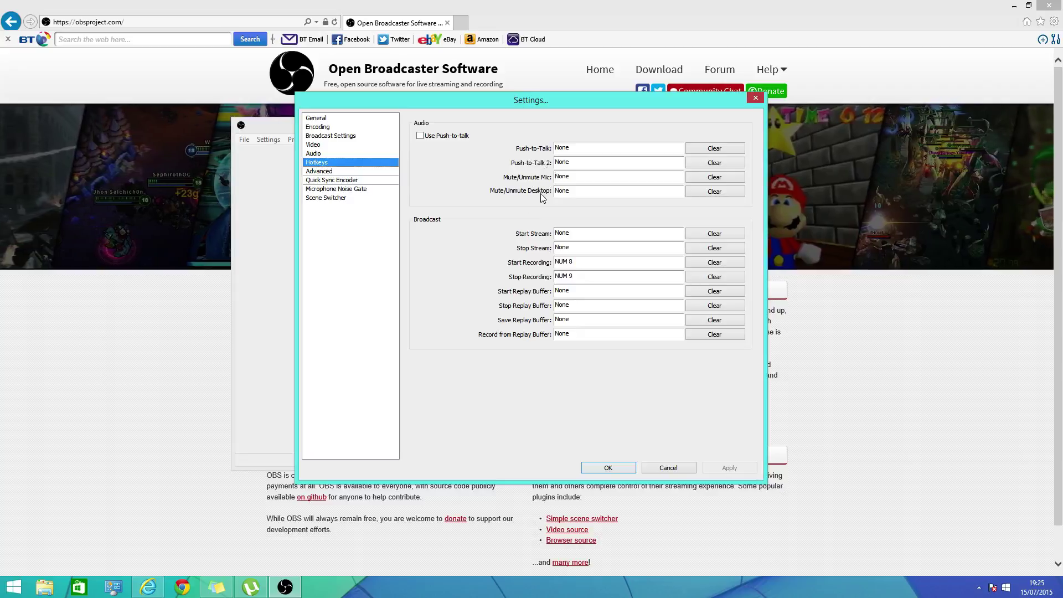
{"action": "left_click", "coordinate": [327, 172]}
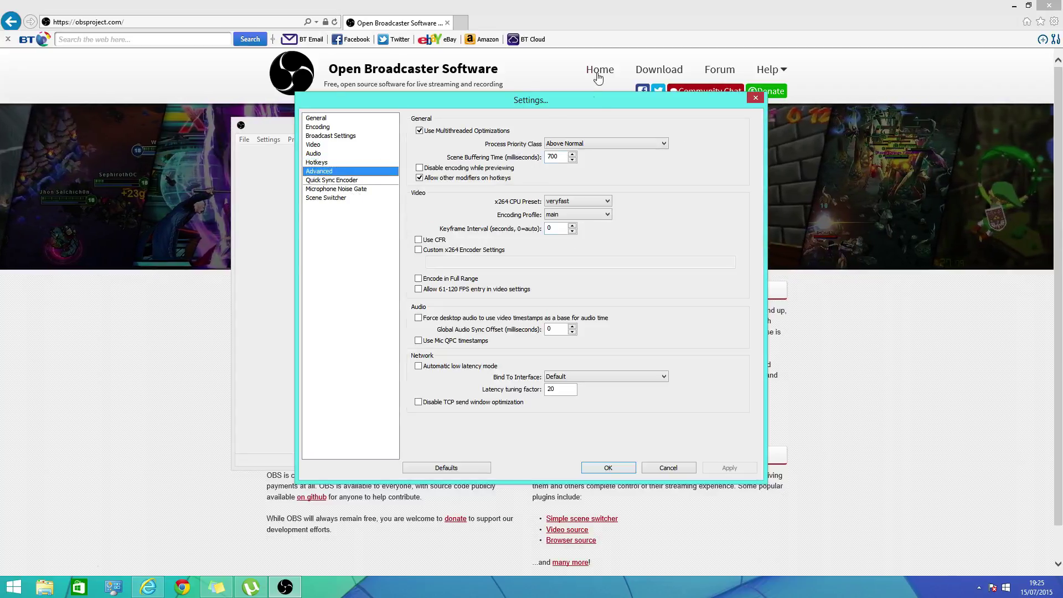
{"action": "left_click", "coordinate": [338, 181]}
{"action": "left_click", "coordinate": [346, 119]}
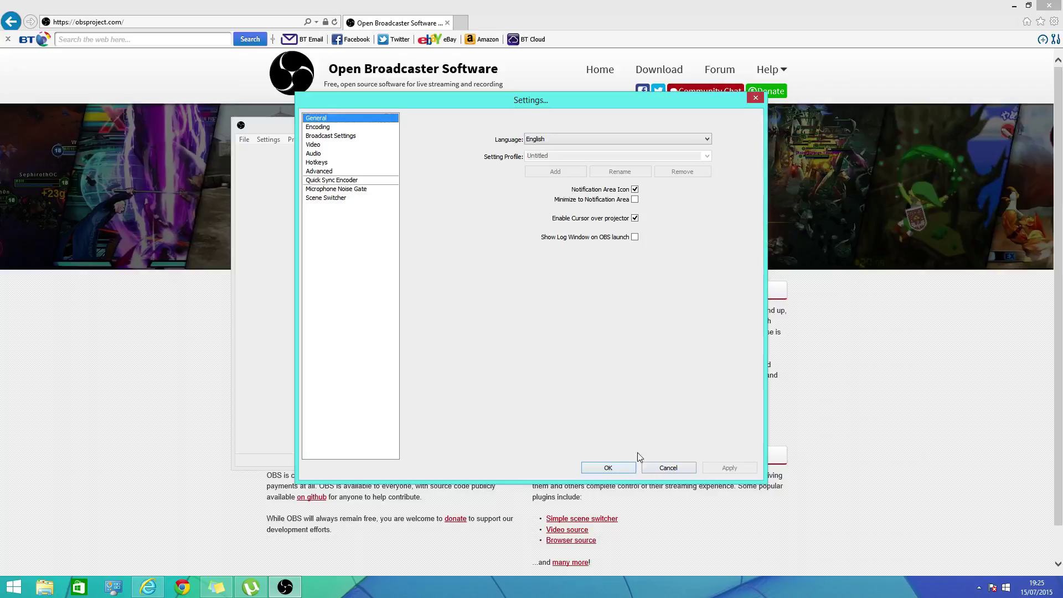
{"action": "left_click", "coordinate": [607, 467]}
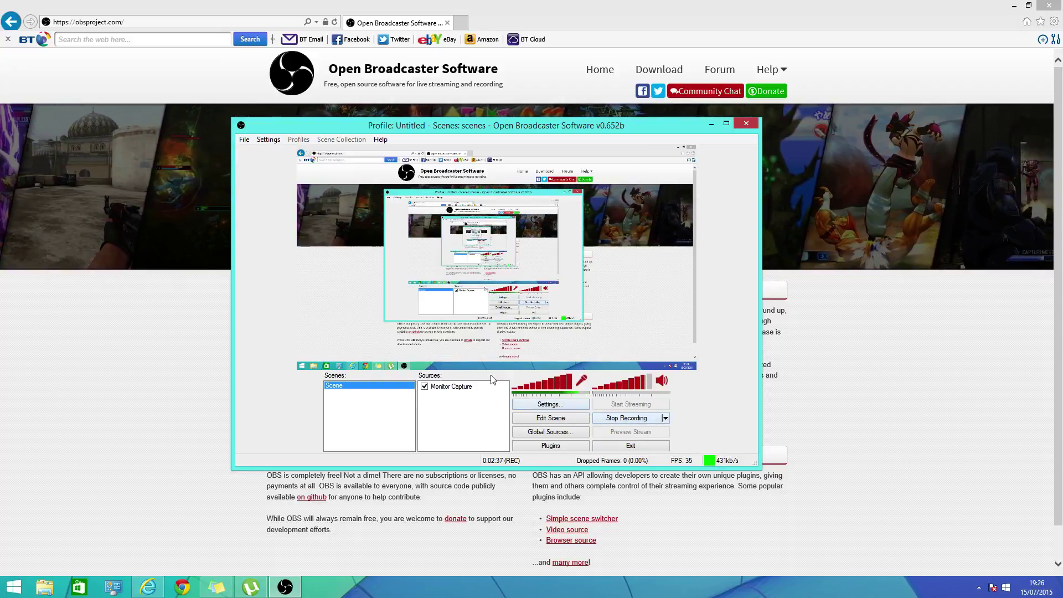
Set up a Game Capture source for Internet Explorer, then close it, leaving only Monitor Capture
{"action": "right_click", "coordinate": [462, 403]}
{"action": "mouse_move", "coordinate": [498, 406]}
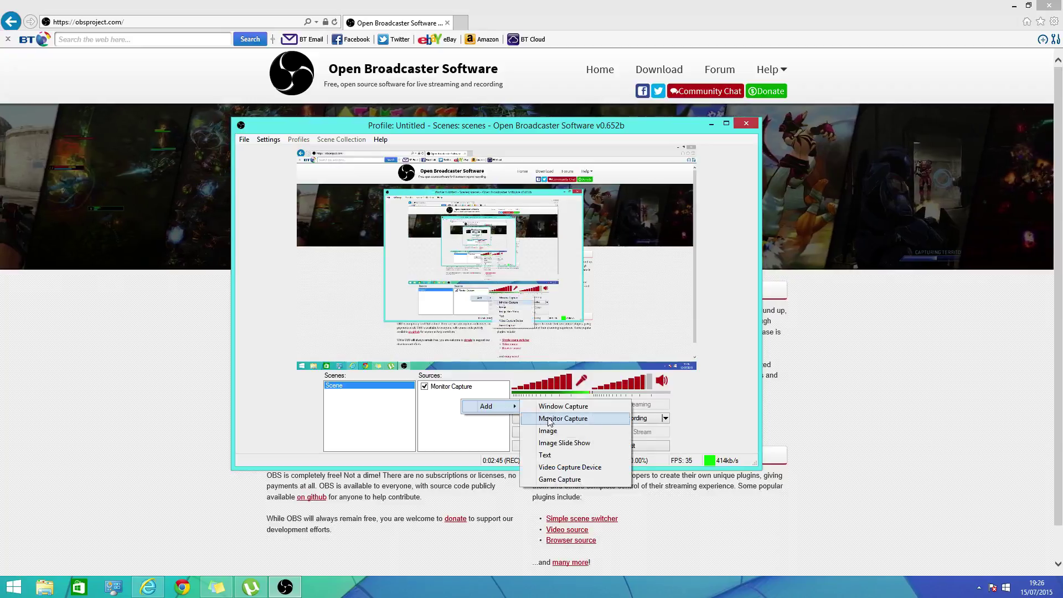
{"action": "left_click", "coordinate": [559, 479]}
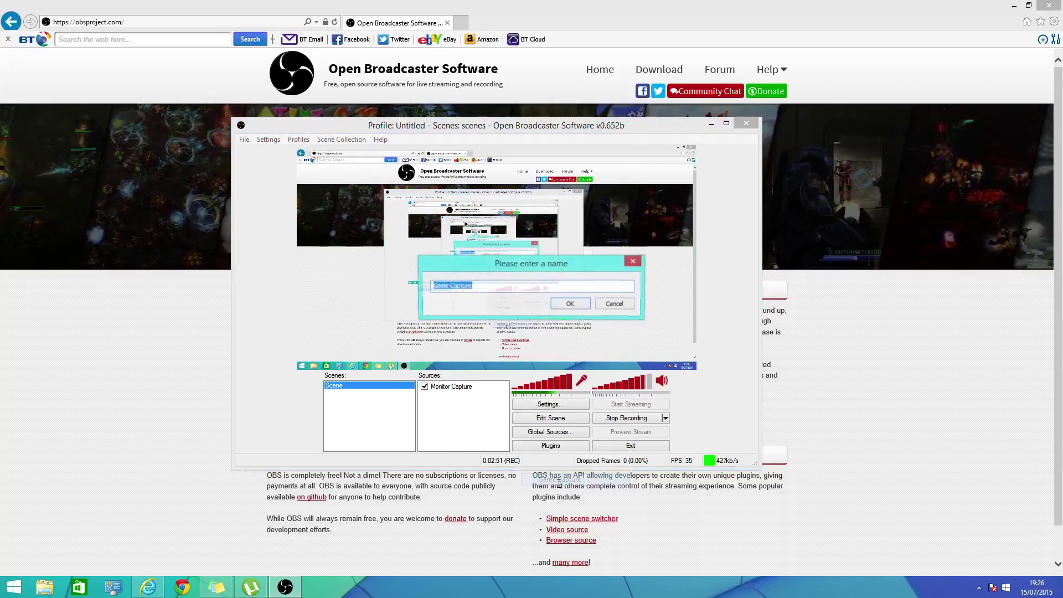
{"action": "left_click", "coordinate": [570, 304]}
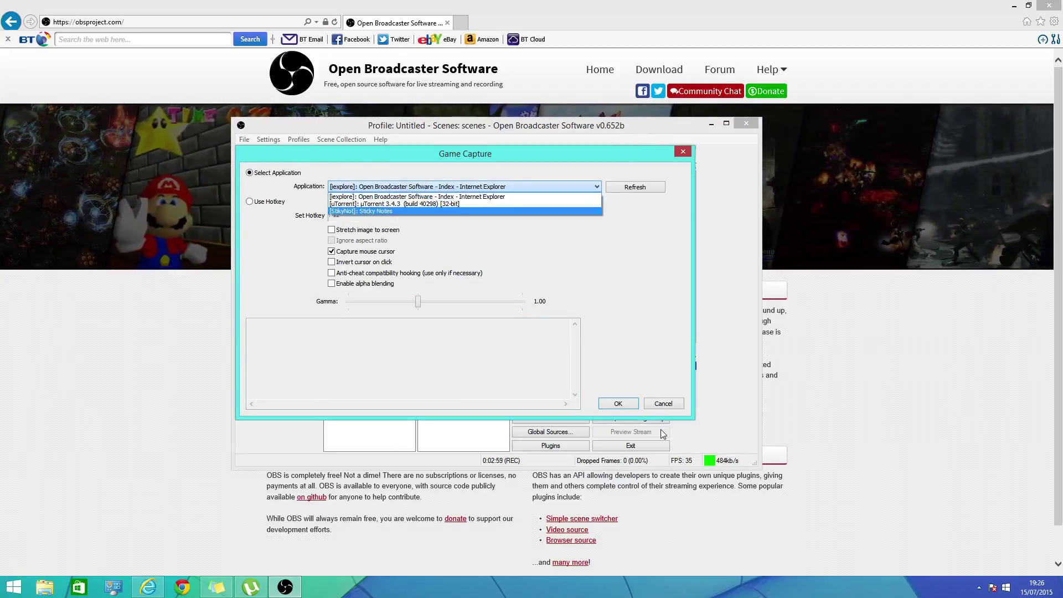
{"action": "left_click", "coordinate": [662, 404]}
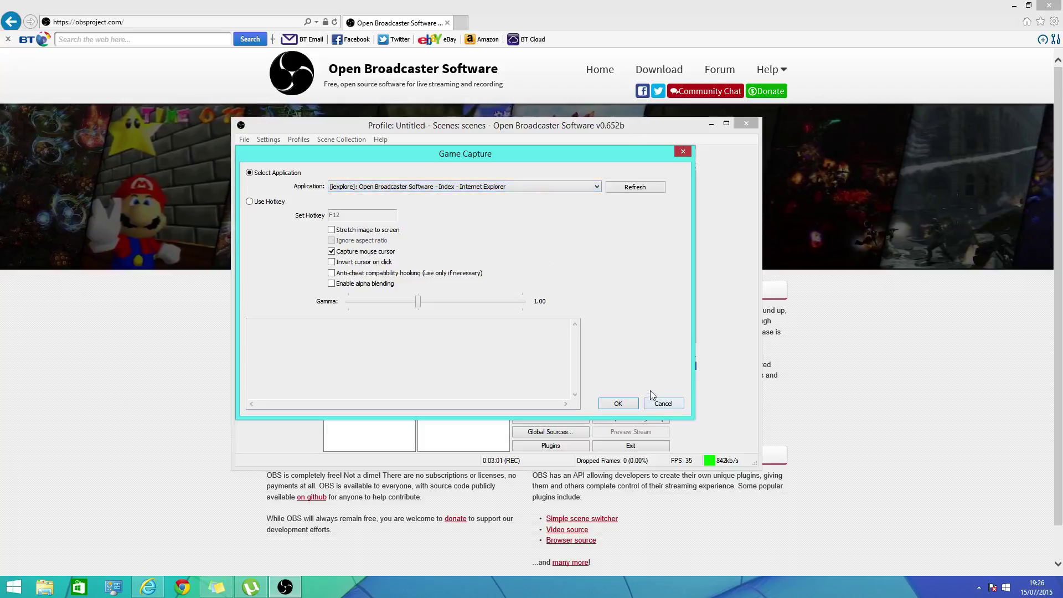
{"action": "left_click", "coordinate": [663, 403]}
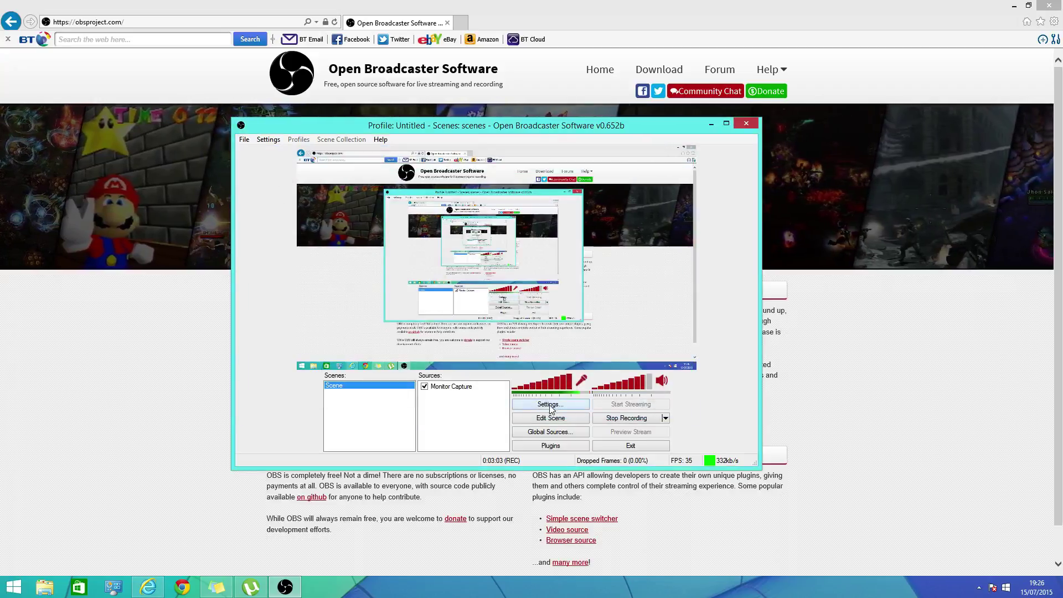
{"action": "right_click", "coordinate": [456, 406]}
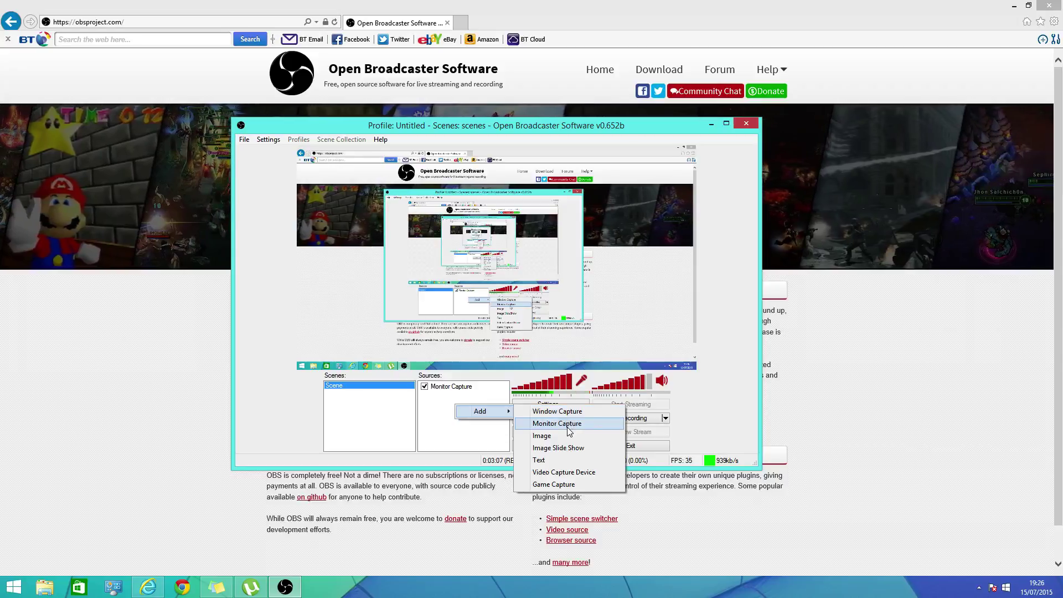
{"action": "left_click", "coordinate": [567, 387]}
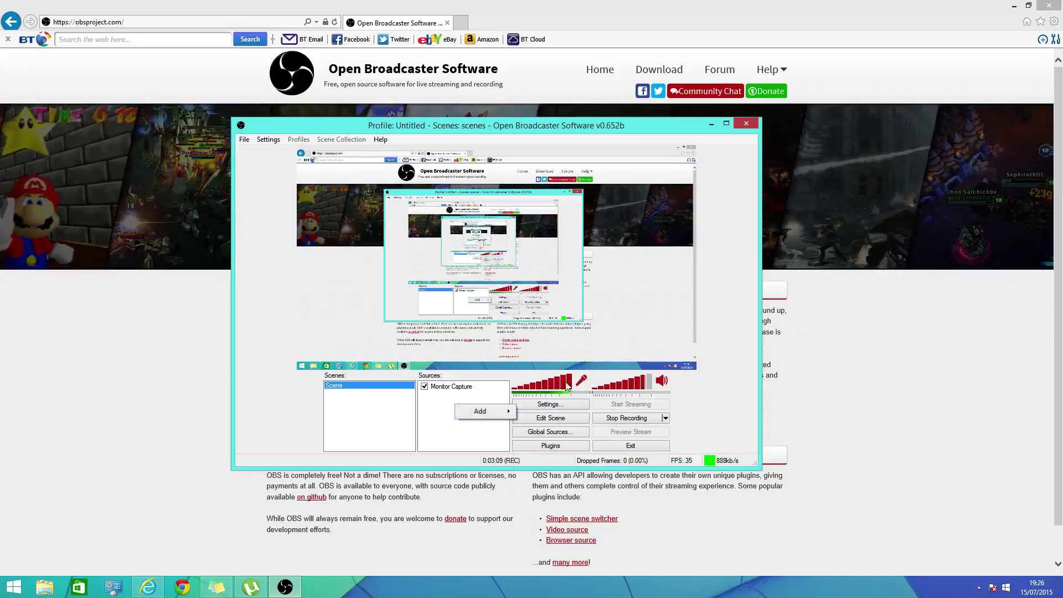
{"action": "left_click", "coordinate": [423, 401]}
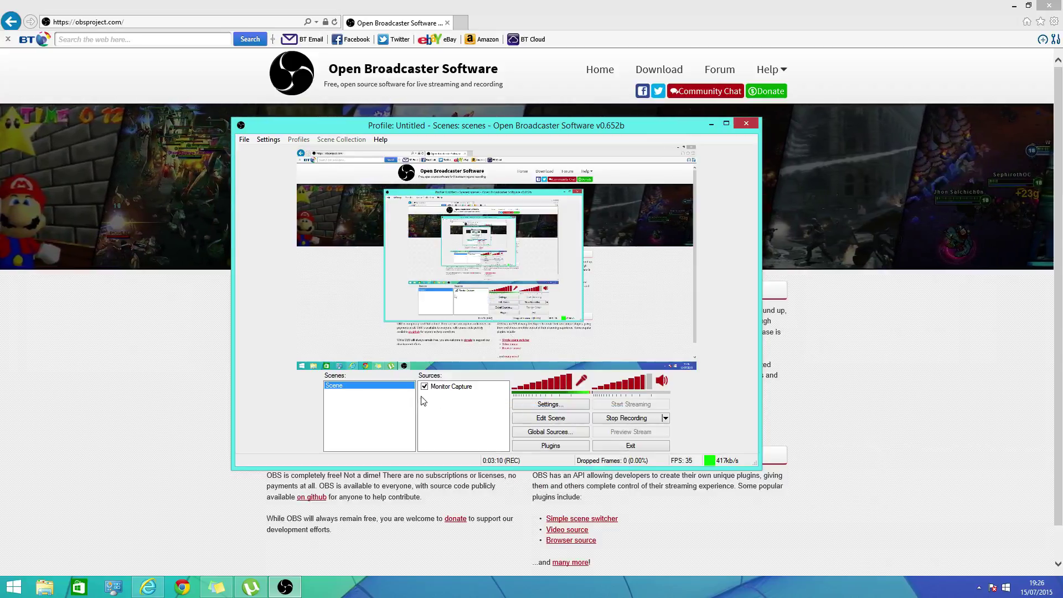
{"action": "double_click", "coordinate": [471, 387]}
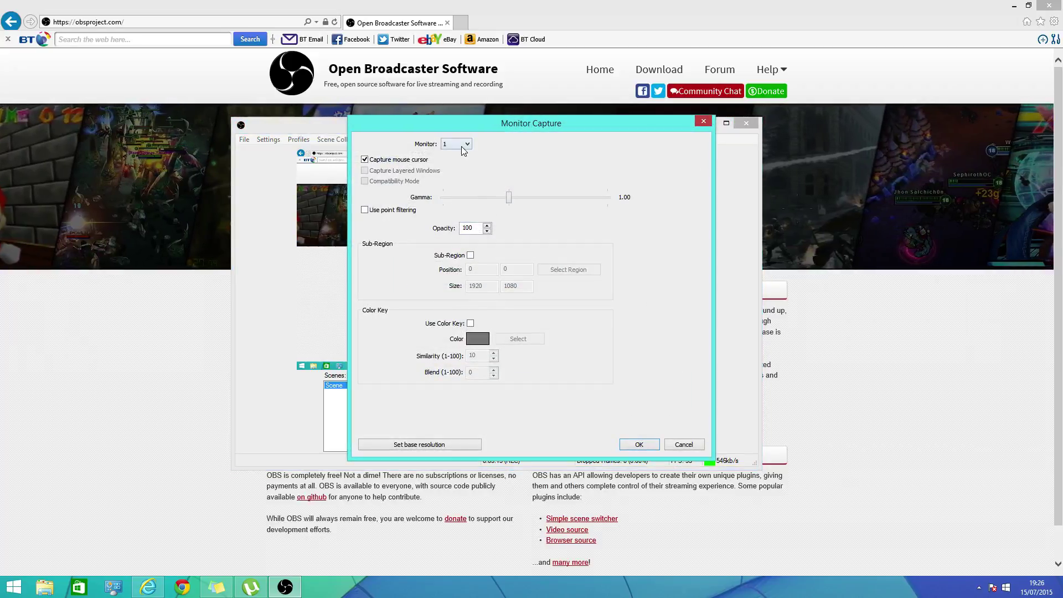
{"action": "left_click", "coordinate": [461, 146]}
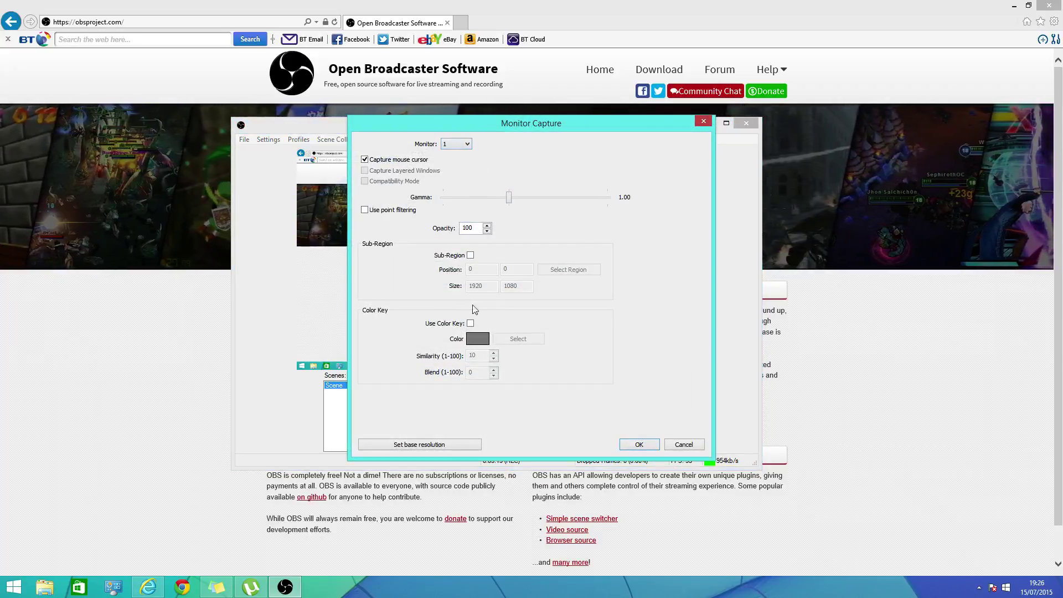
{"action": "left_click", "coordinate": [637, 445]}
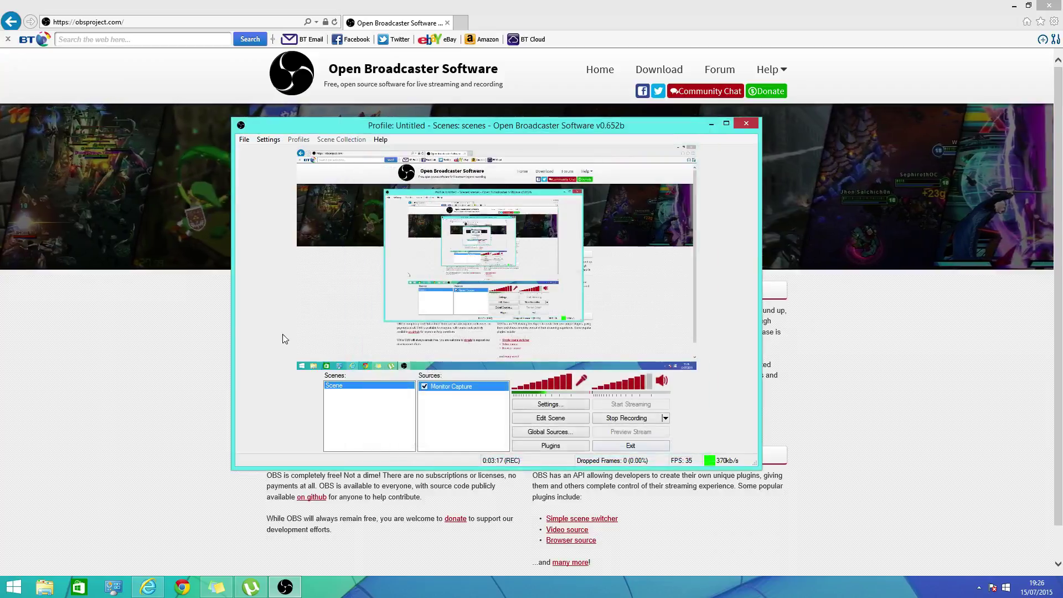
{"action": "right_click", "coordinate": [356, 394]}
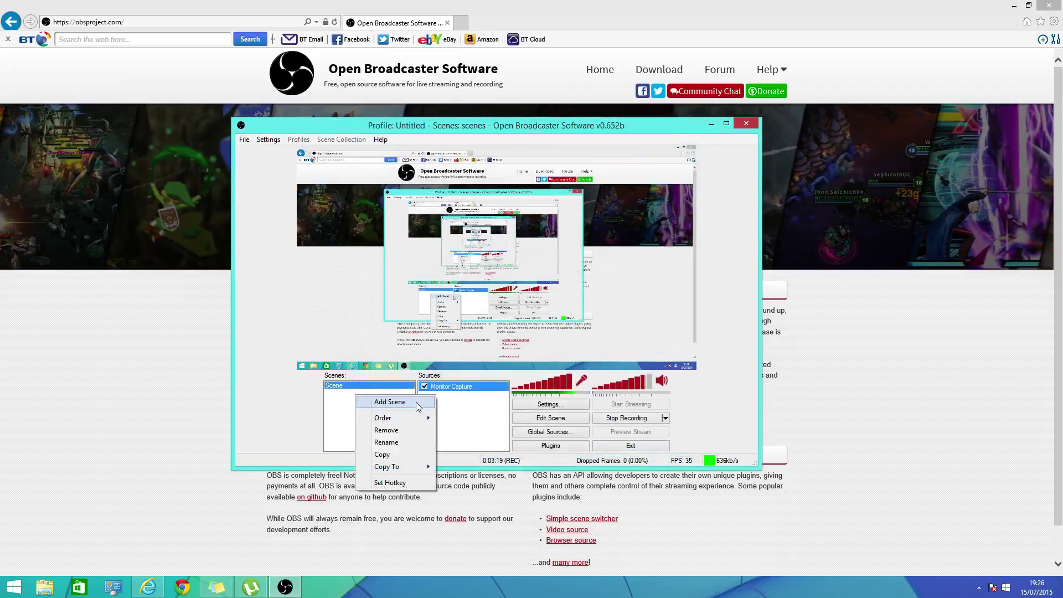
{"action": "left_click", "coordinate": [416, 401]}
{"action": "left_click", "coordinate": [619, 306]}
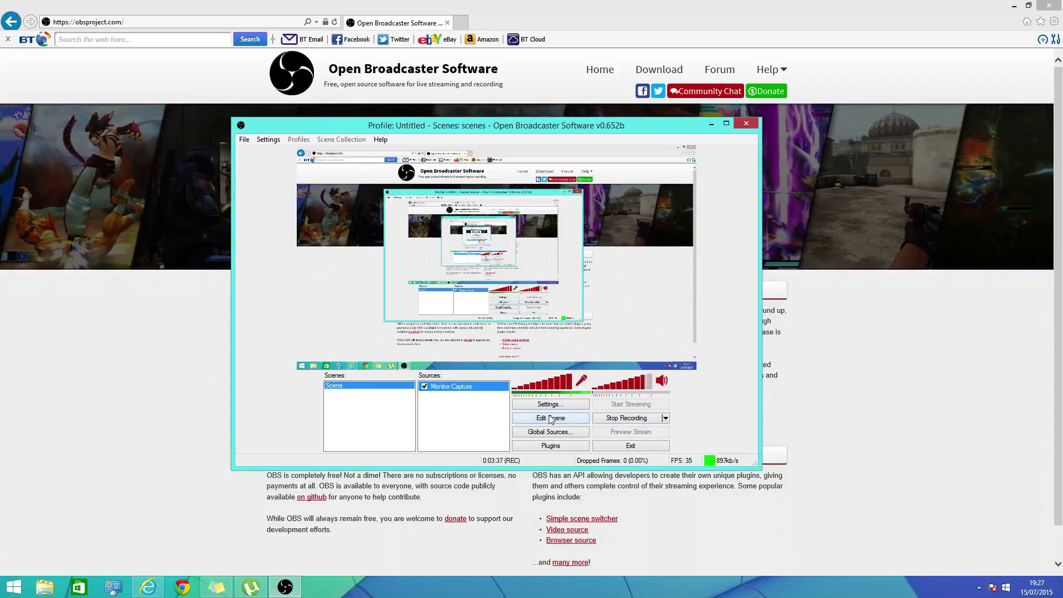
Add a Text source named 'Text' and enter 'Like and Subscribe!!'
{"action": "mouse_move", "coordinate": [481, 410]}
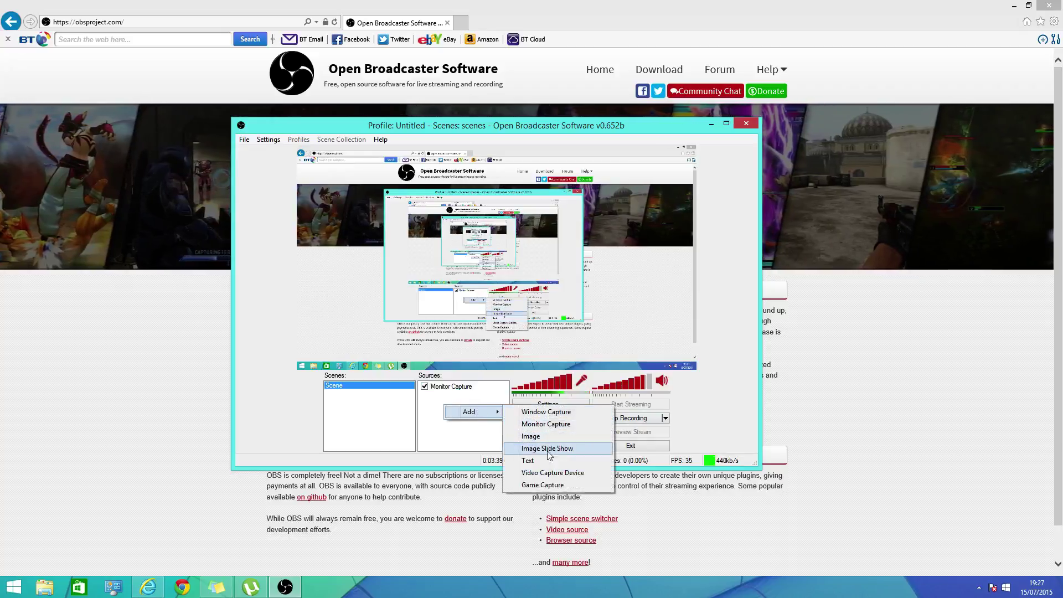
{"action": "left_click", "coordinate": [531, 462]}
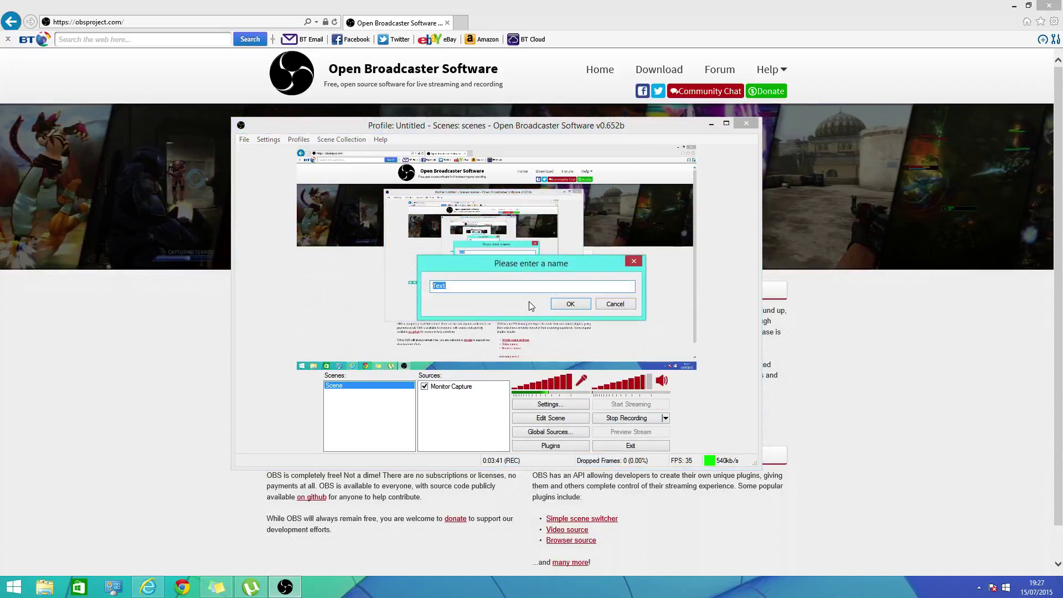
{"action": "key", "text": "Return"}
{"action": "type", "text": "Like and Subscribe!!"}
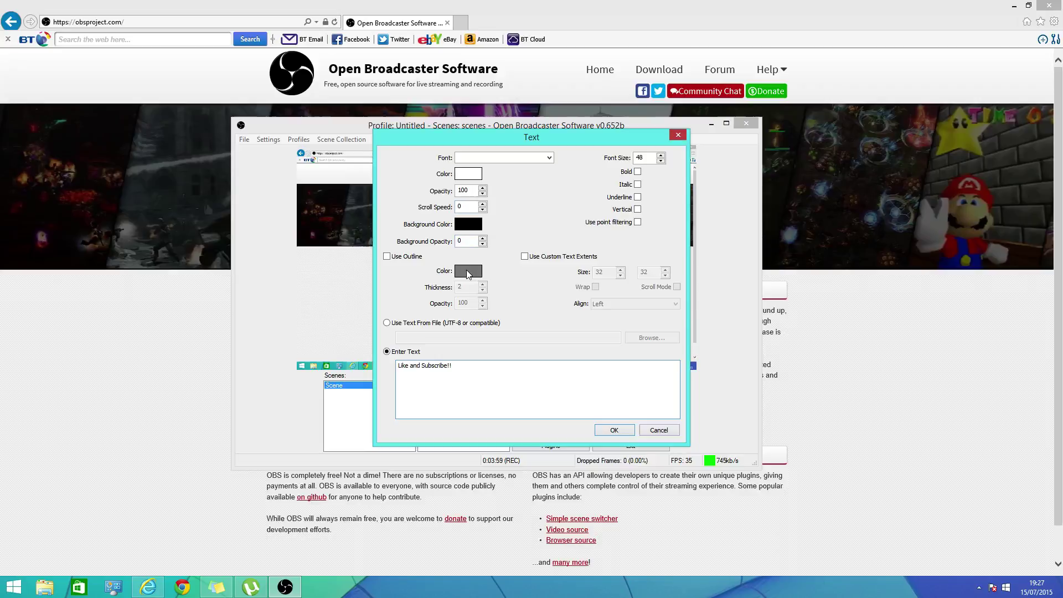
Set the text colour to dark blue, pick an available font, and confirm the overlay
{"action": "left_click", "coordinate": [467, 174]}
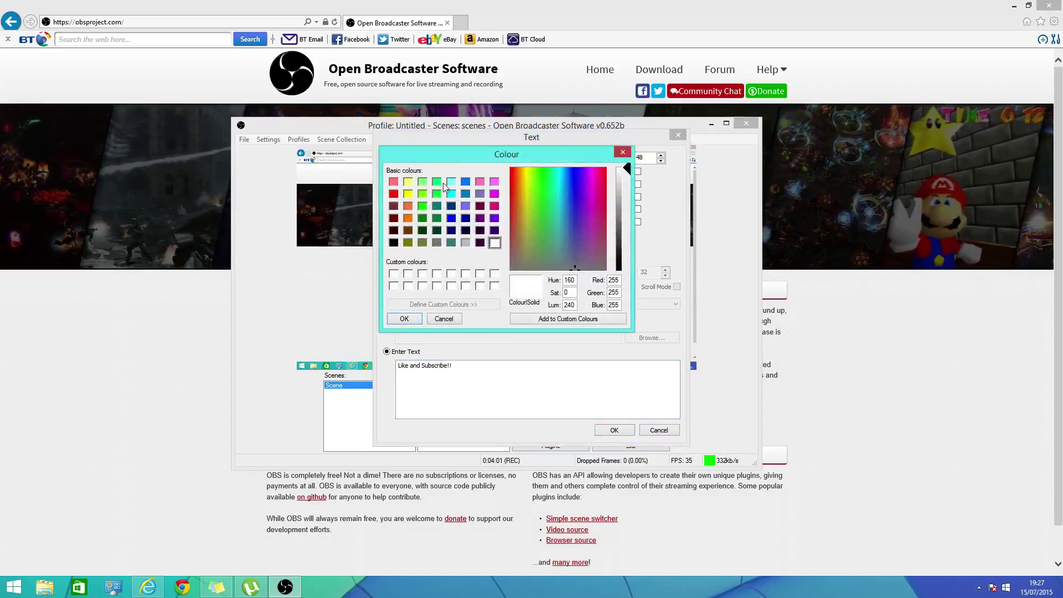
{"action": "left_click", "coordinate": [451, 206]}
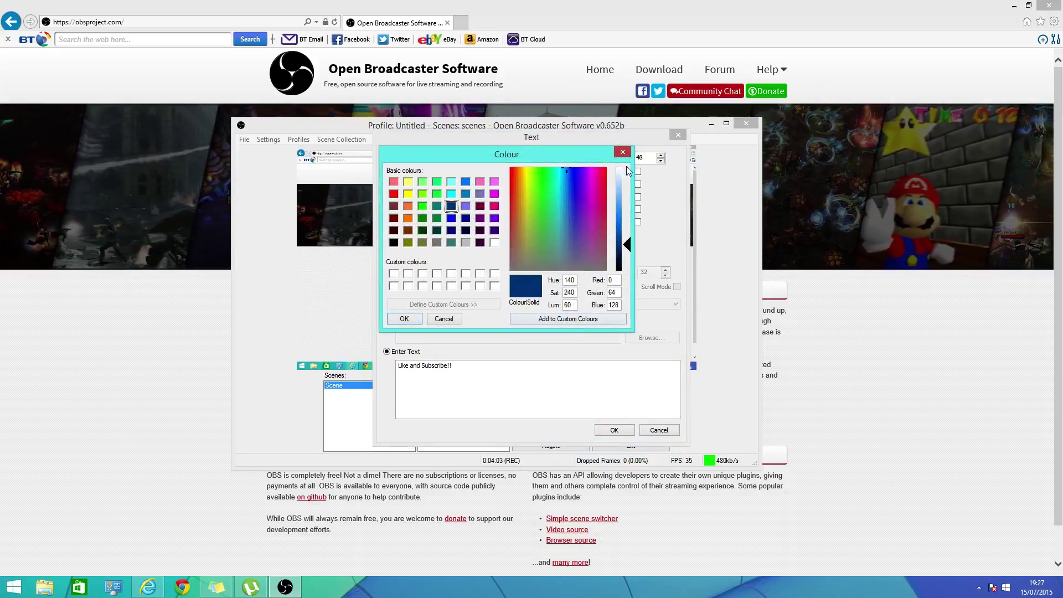
{"action": "left_click", "coordinate": [404, 318]}
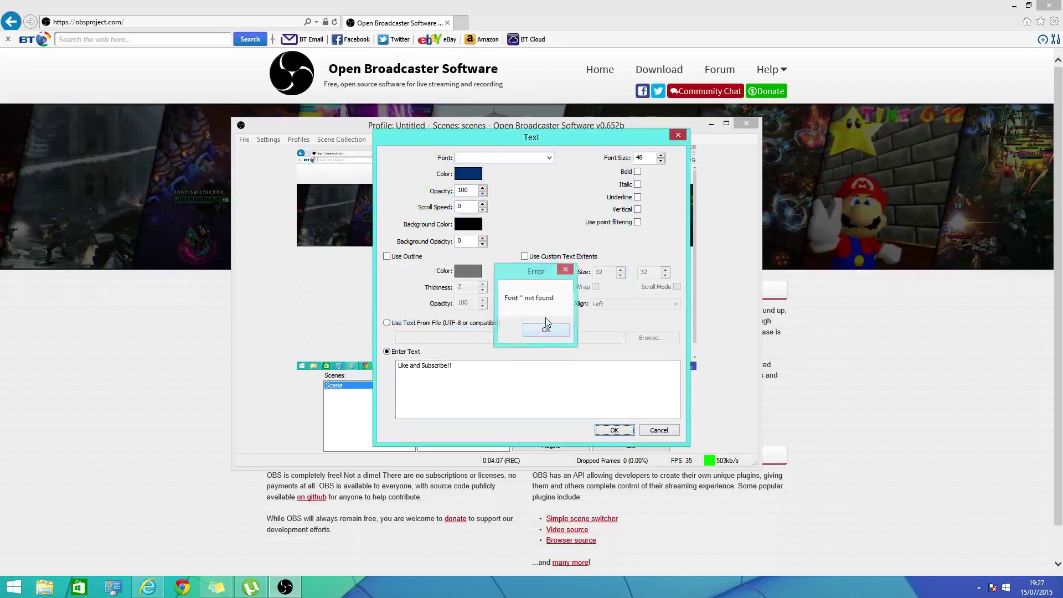
{"action": "left_click", "coordinate": [547, 330]}
{"action": "left_click", "coordinate": [526, 158]}
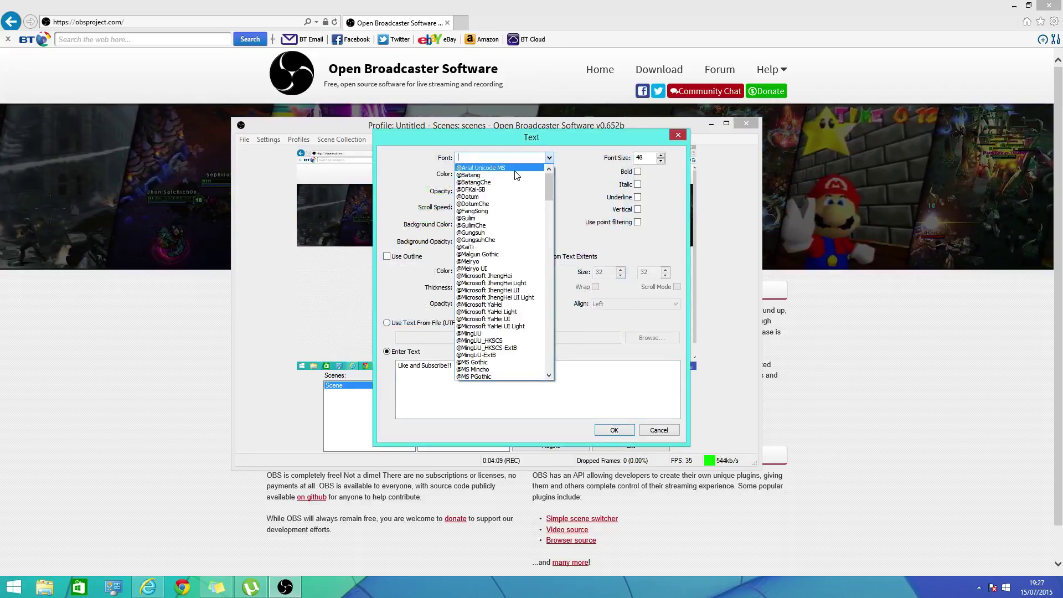
{"action": "left_click", "coordinate": [498, 168]}
{"action": "left_click", "coordinate": [614, 430]}
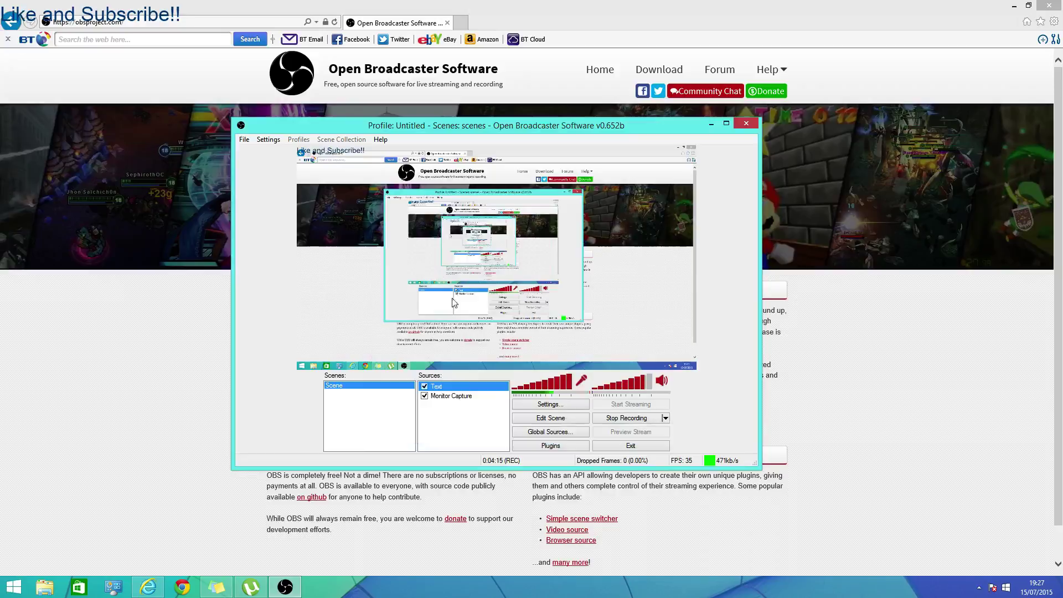
Enable scene editing and drag the 'Like and Subscribe!!' text to the top-right corner
{"action": "left_click", "coordinate": [332, 152]}
{"action": "left_click_drag", "start_coordinate": [356, 154], "coordinate": [661, 161]}
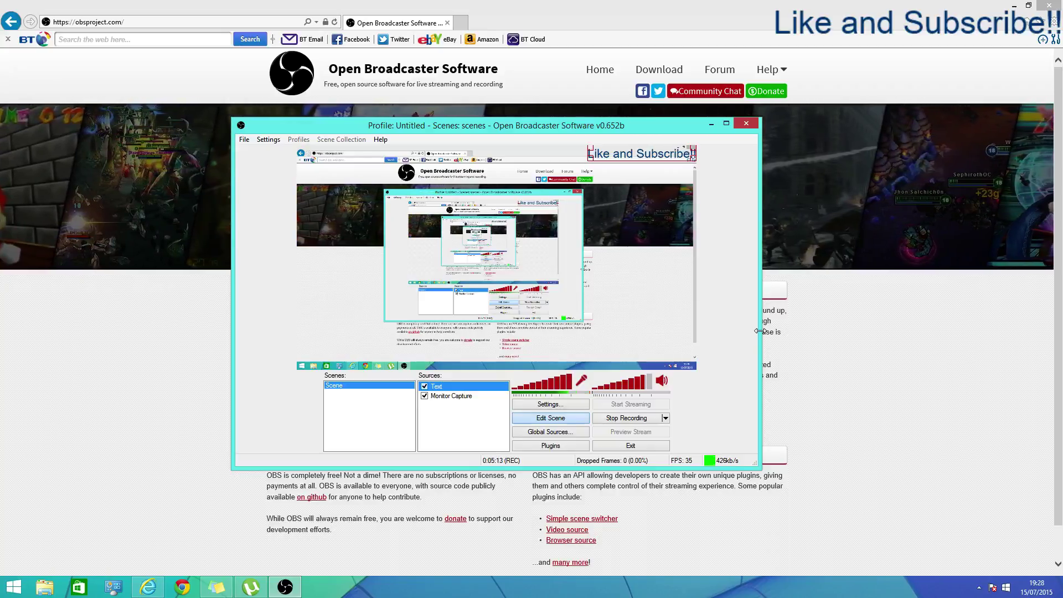
{"action": "right_click", "coordinate": [451, 420]}
{"action": "mouse_move", "coordinate": [504, 428]}
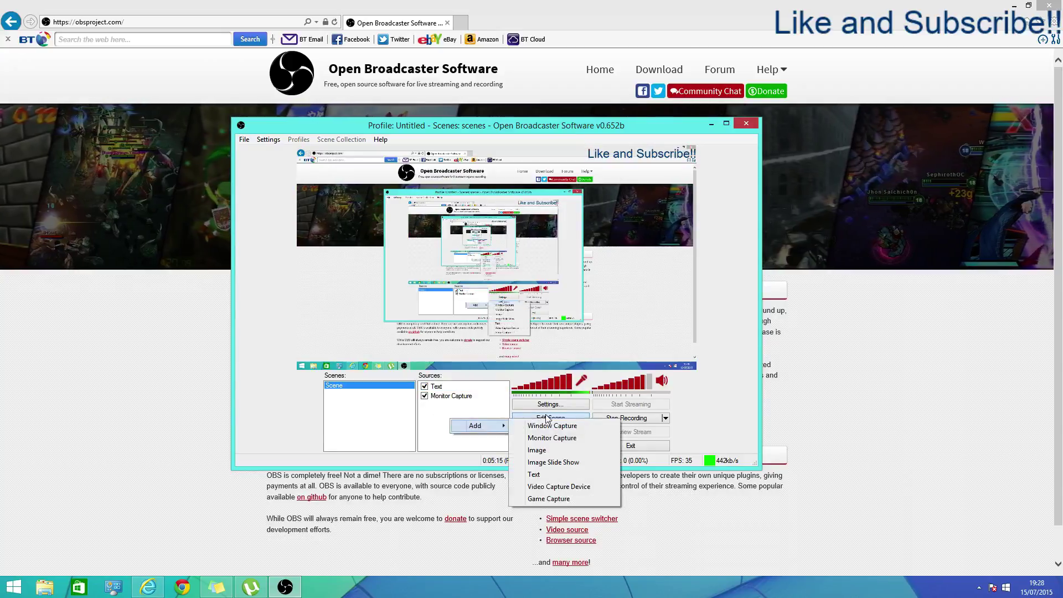
{"action": "left_click", "coordinate": [545, 422]}
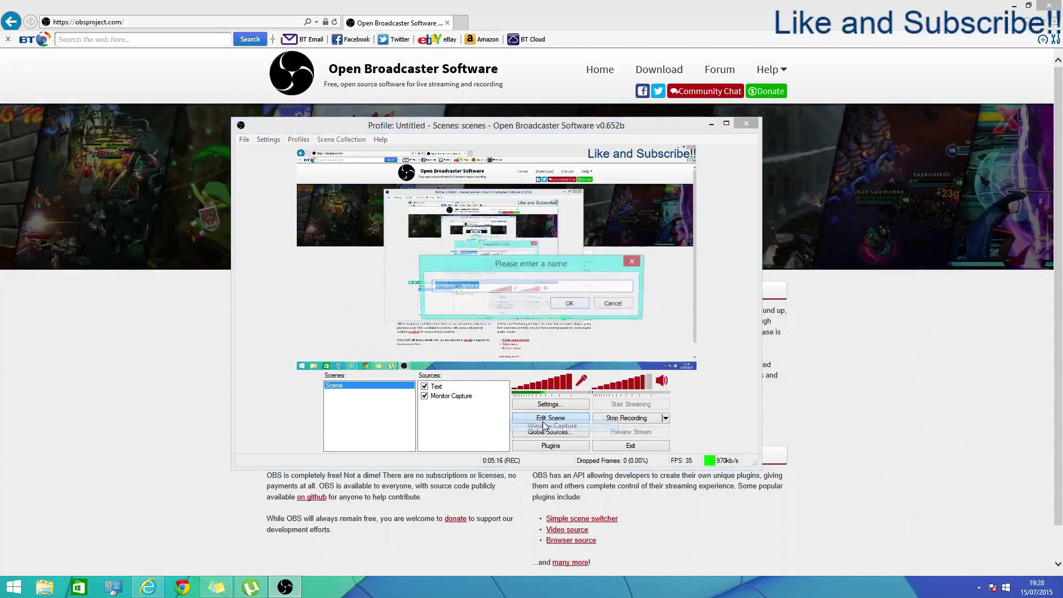
{"action": "left_click", "coordinate": [574, 304]}
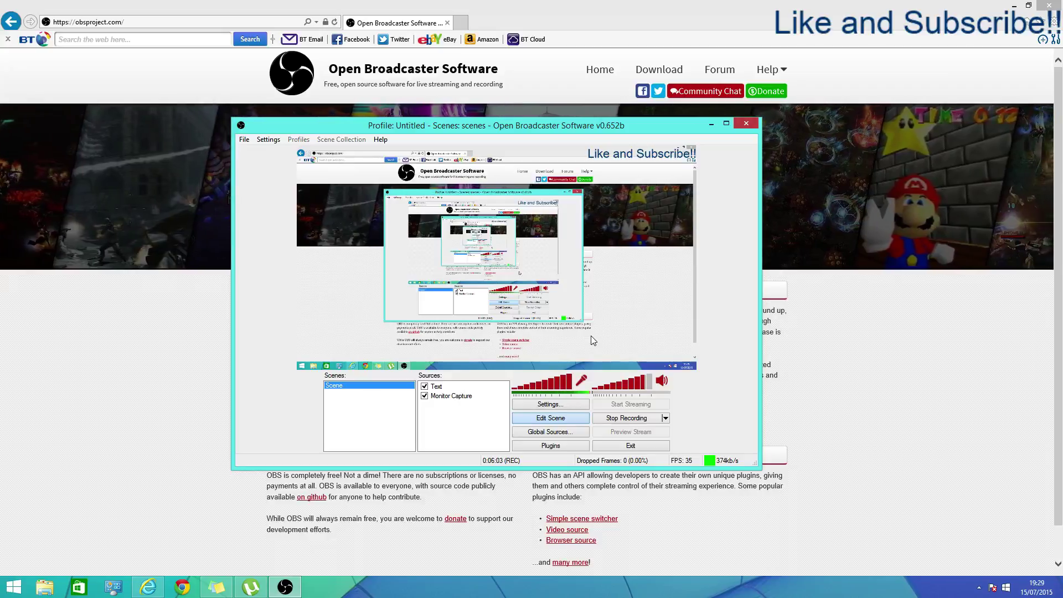
{"action": "left_click", "coordinate": [540, 419]}
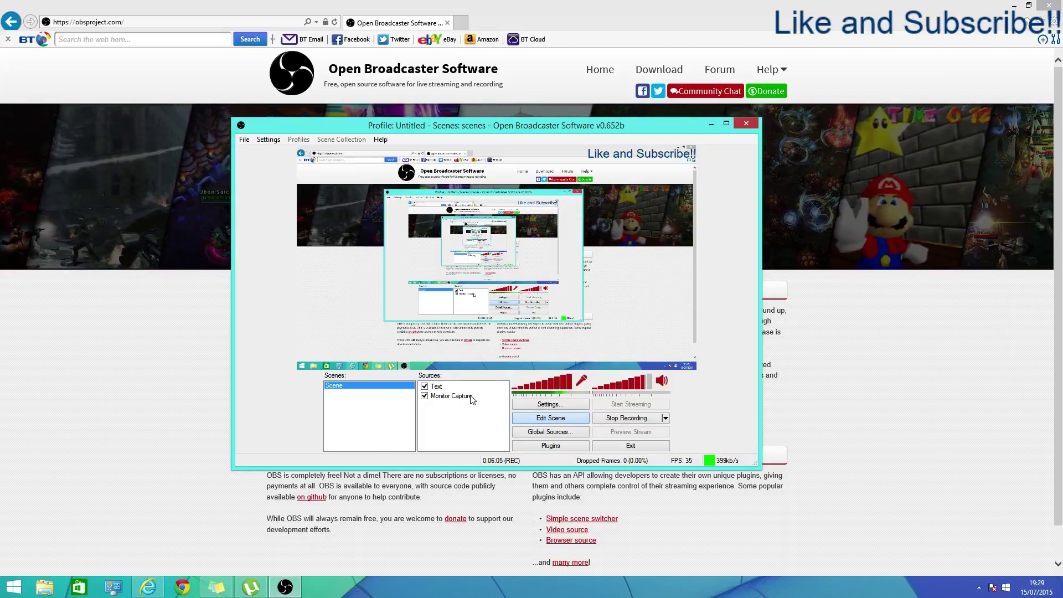